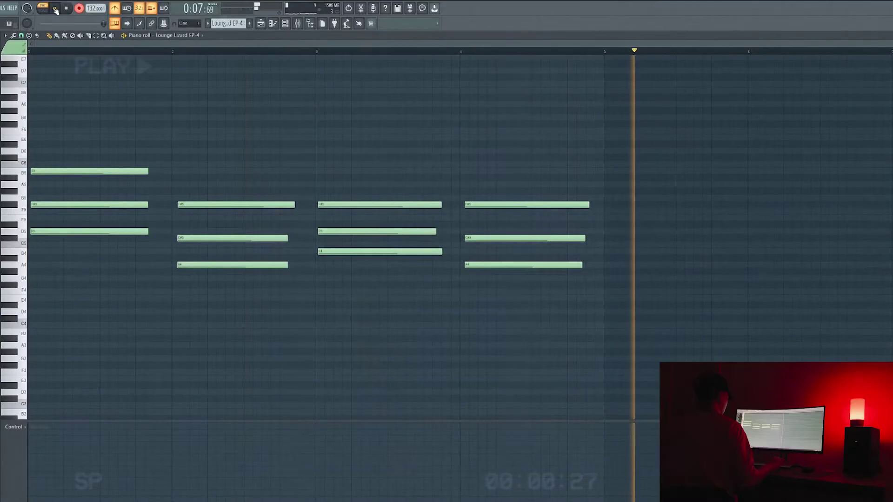
- Stop the recording, apply the claw machine with Beat period and 1/4 trash setting to the Lounge Lizard chords, and select all notes
left_click(55, 9)
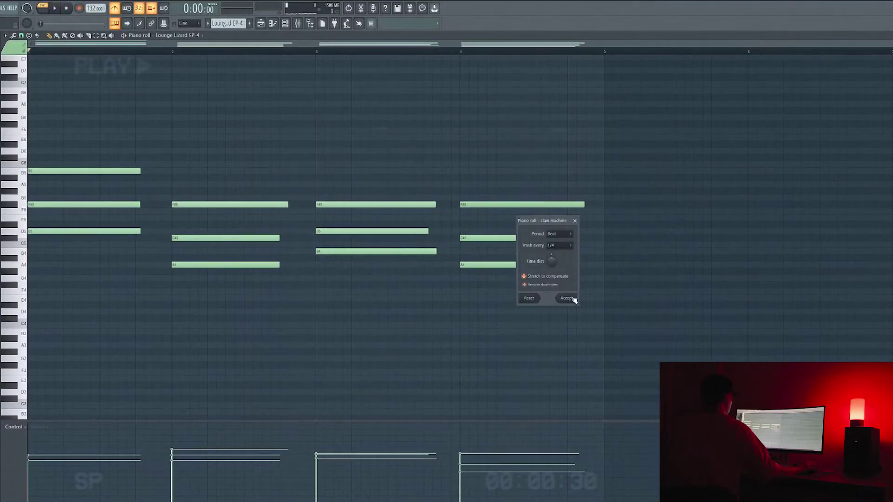
left_click(567, 298)
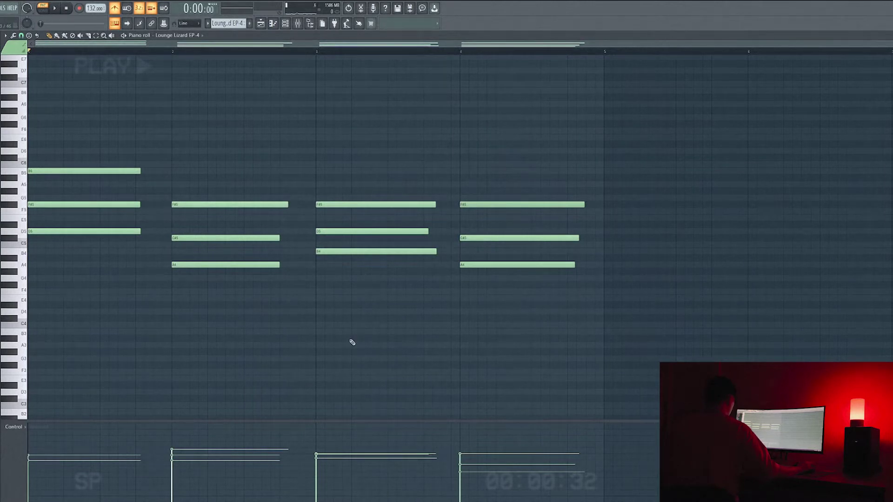
key("ctrl+a")
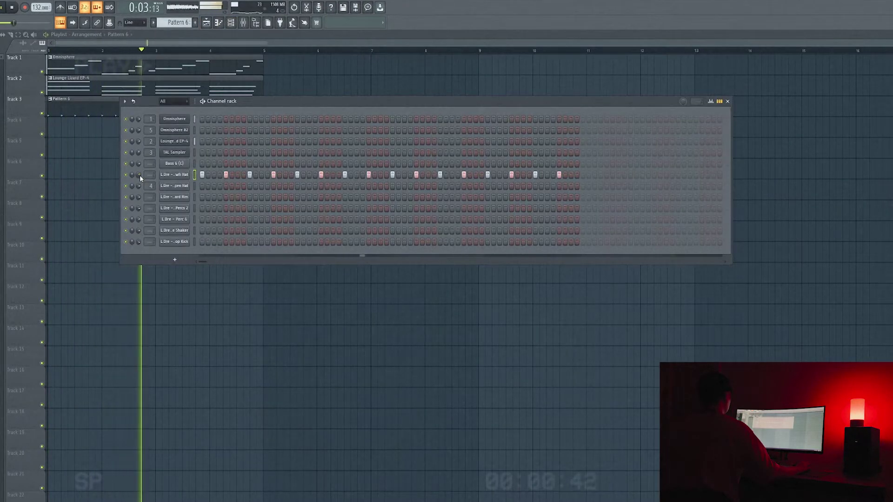
- Program open hat hits on steps 7 and 39 and rim hits on steps 9, 25, 41 and 57
left_click(238, 186)
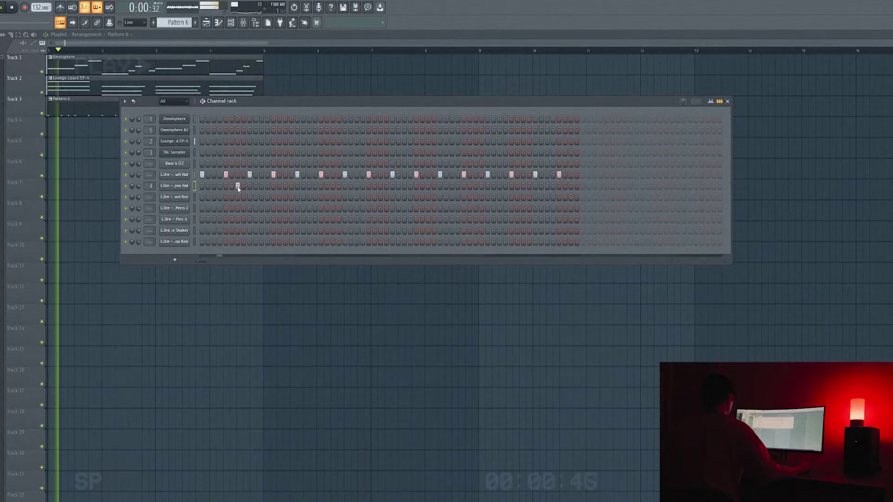
left_click(427, 186)
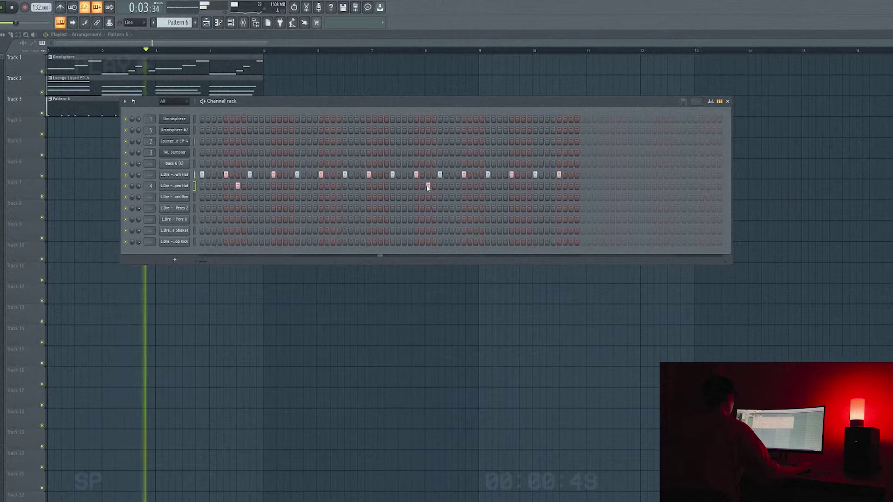
left_click(249, 197)
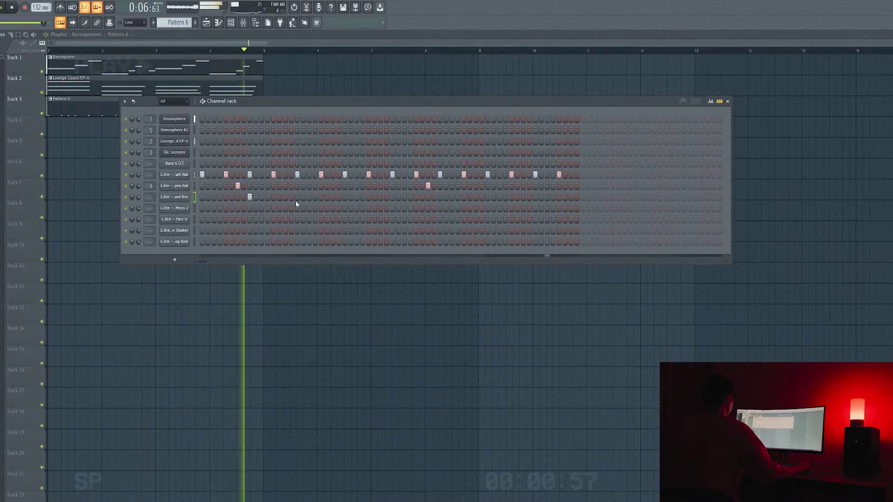
left_click(345, 197)
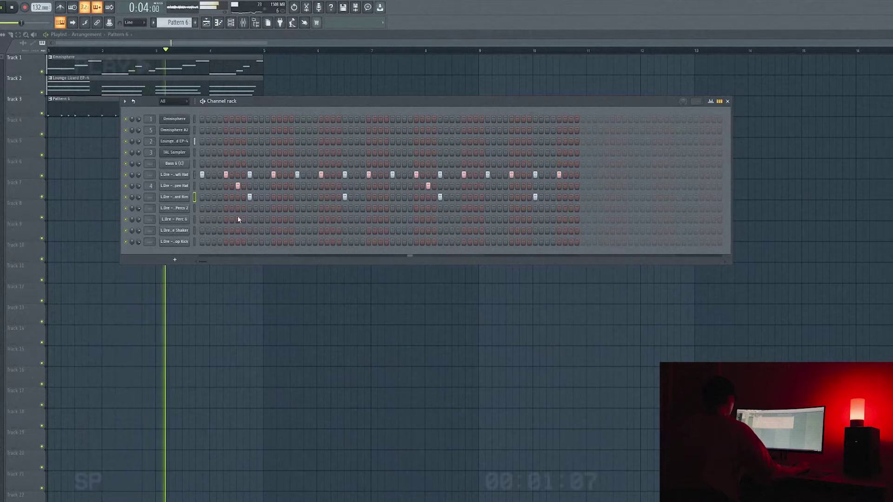
- Add hits on steps 13 and 45 of Percs 2, steps 23, 27, 55 and 59 of the percussion channel below, and start the shaker
left_click(272, 208)
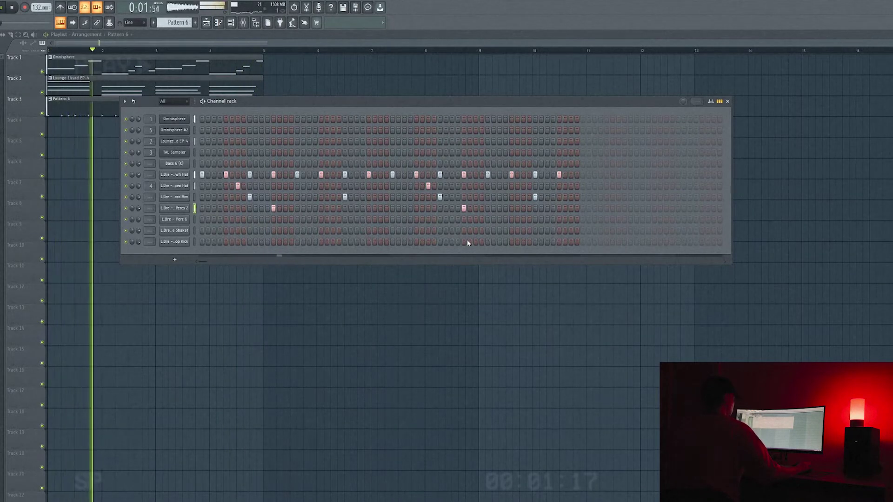
left_click(309, 219)
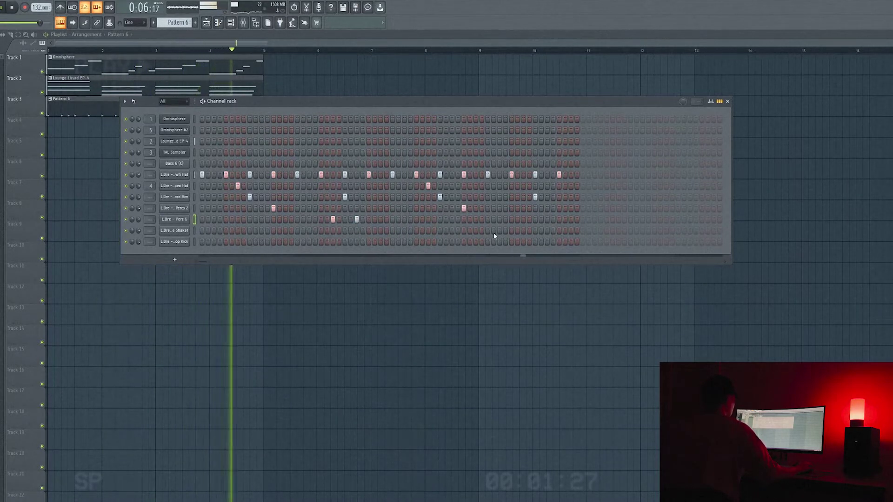
left_click(523, 219)
left_click(548, 219)
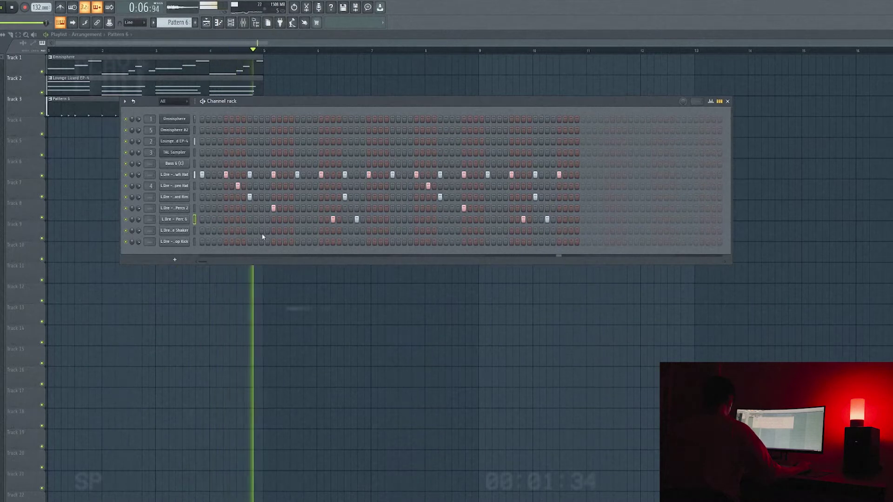
left_click(297, 230)
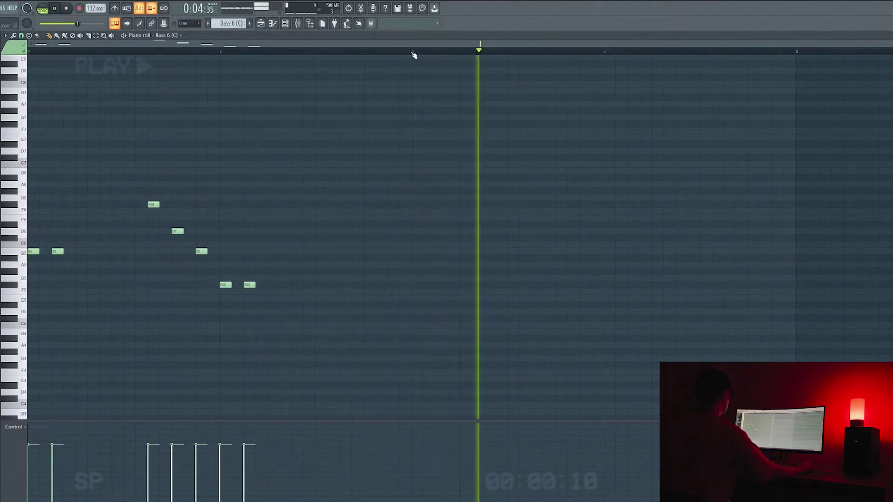
- Duplicate the two-bar Bass 6 phrase into bars 3 and 4 and add a bass note near the end of bar 2
key("ctrl+a")
key("ctrl+b")
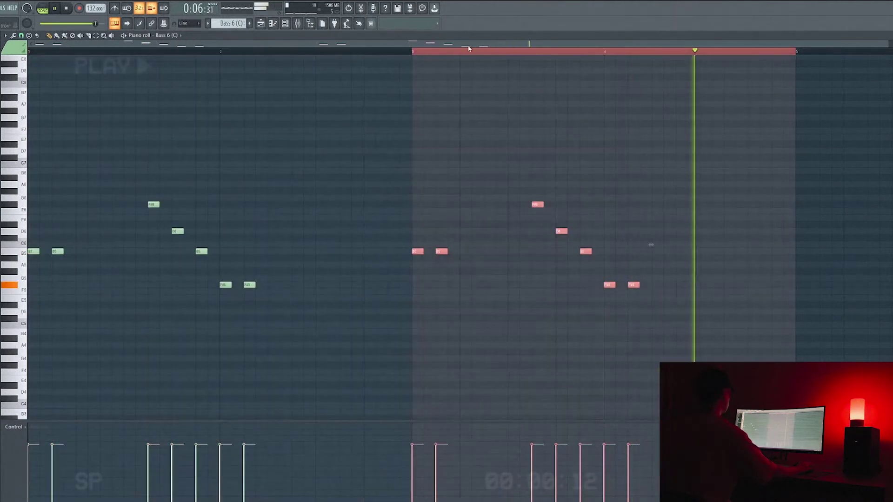
key("ctrl+d")
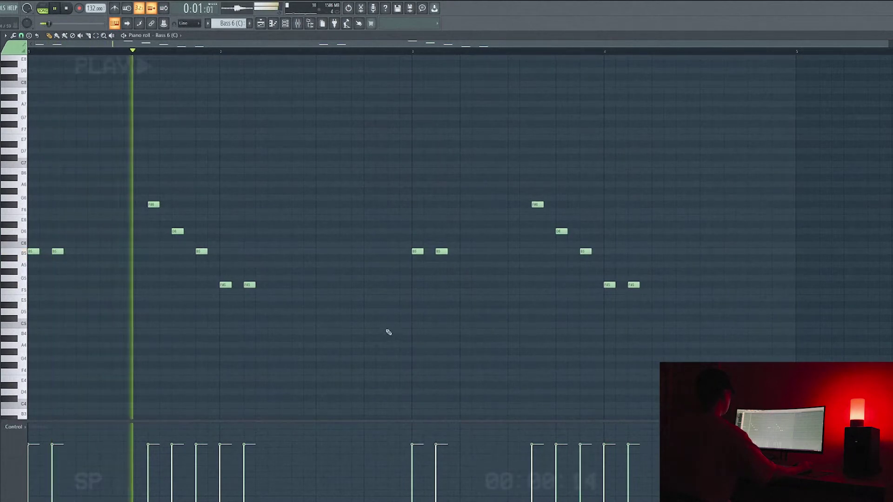
left_click(368, 271)
left_click_drag(369, 271, 369, 265)
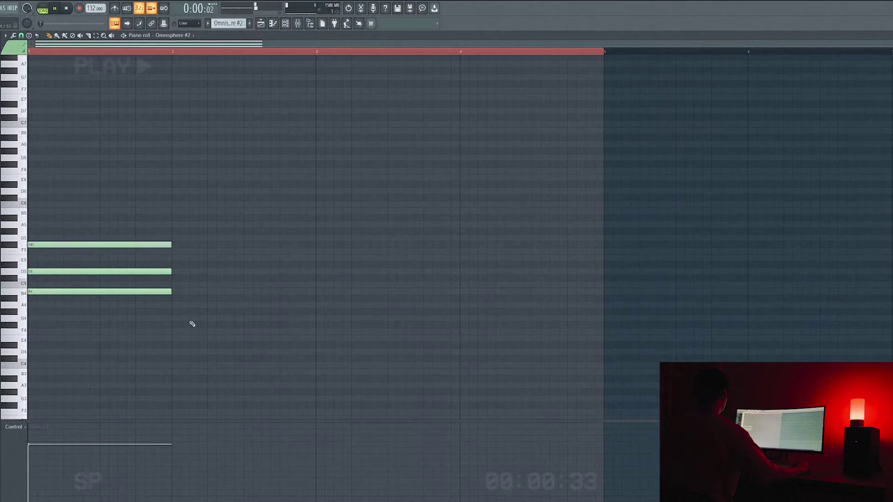
- Draw a full-bar chord of F#4, A4 and C#5 in bar 2 of the Omnisphere #2 pattern
left_click_drag(195, 319, 208, 323)
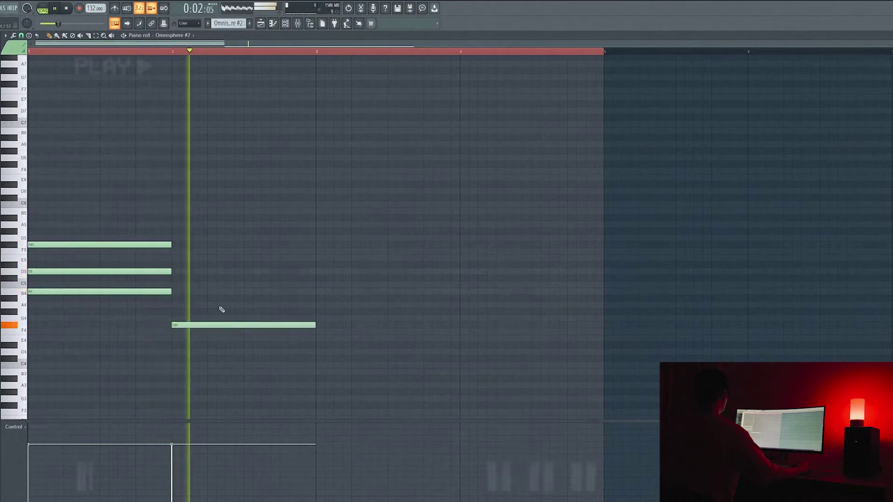
key("space")
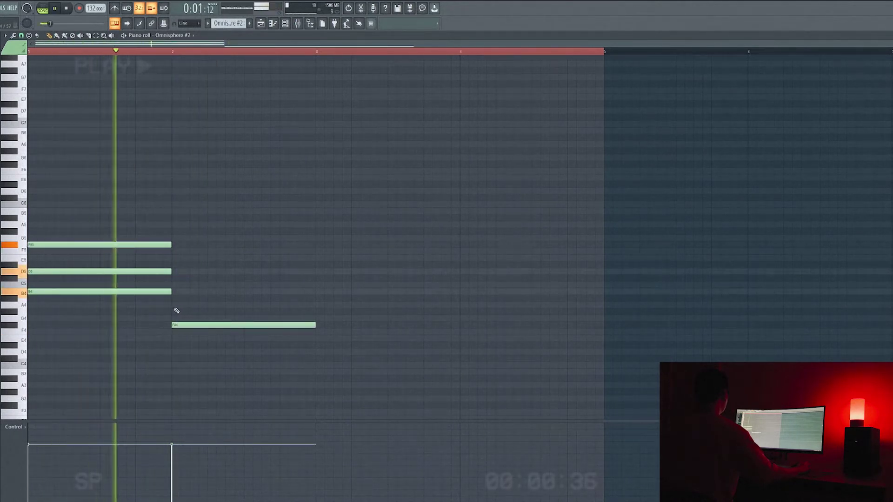
left_click(176, 305)
left_click(174, 279)
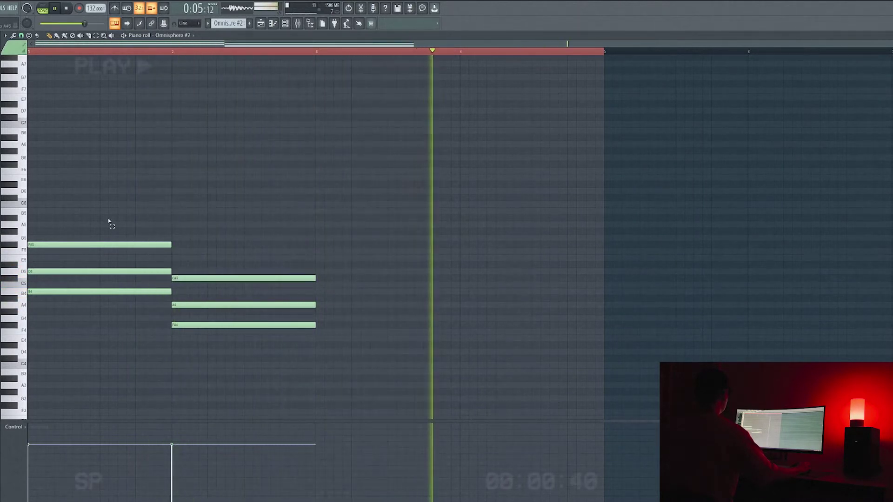
- Copy the bar 1 chord to bar 3 with its F#5 lowered one octave, and copy the bar 2 chord to bar 4
left_click_drag(109, 221, 395, 291)
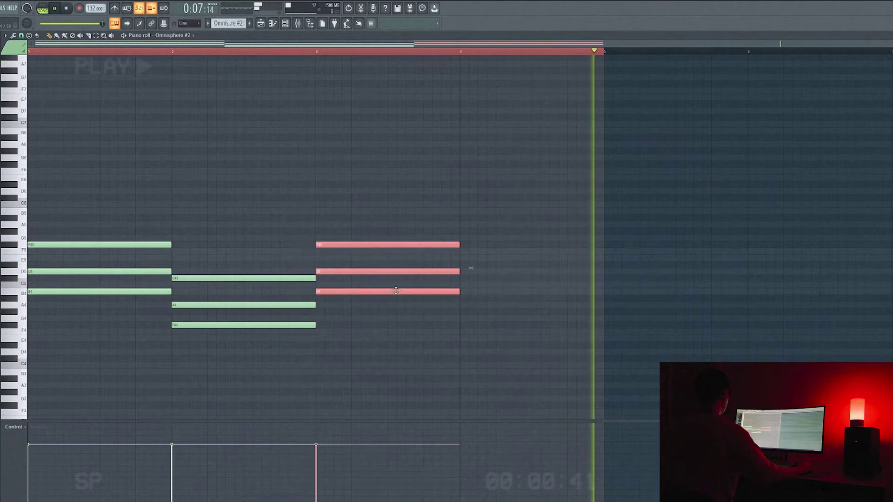
left_click(397, 261, "ctrl")
left_click_drag(401, 235, 404, 254)
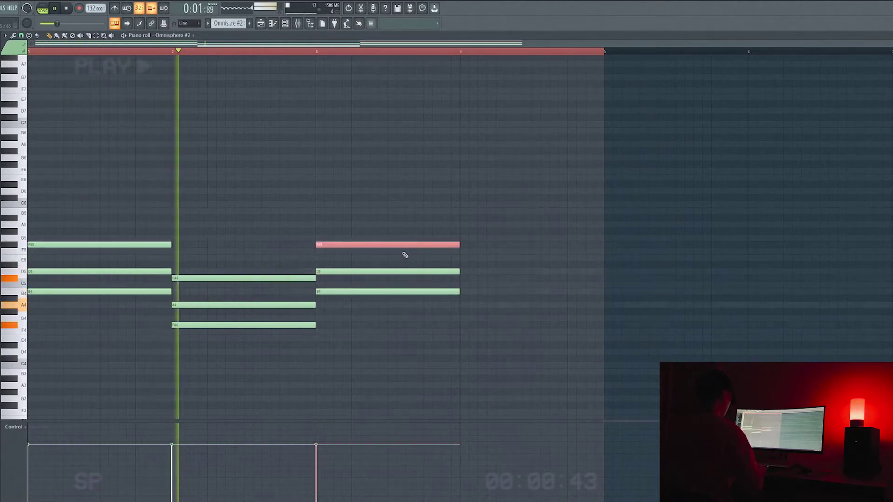
key("ctrl+Down")
left_click_drag(262, 223, 552, 326)
left_click(551, 337)
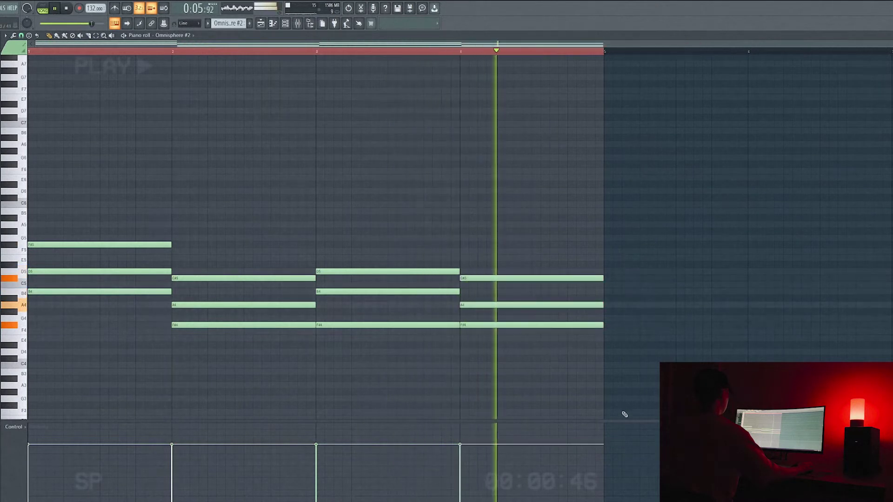
- Draw three half-beat F6 notes on beats 1, 2 and 3 of bar 1 above the chords and shift them to F#6
left_click(31, 171)
left_click_drag(171, 171, 45, 171)
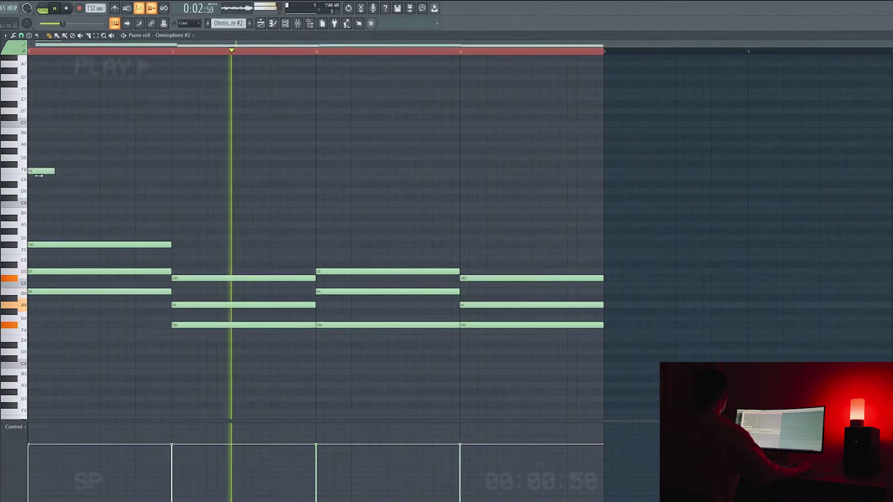
left_click(73, 171)
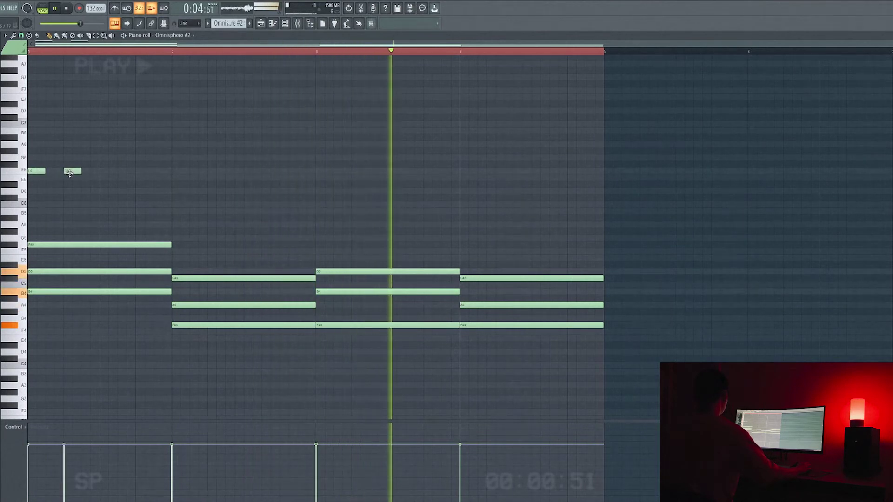
left_click(105, 171)
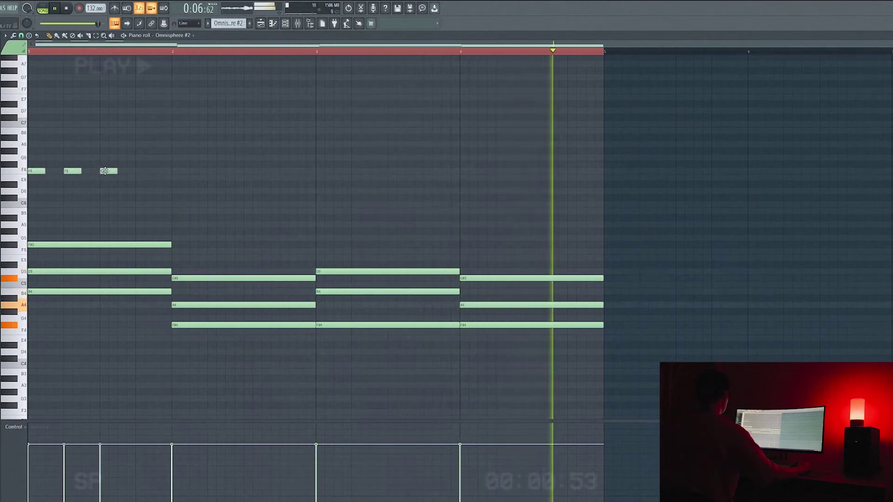
key("space")
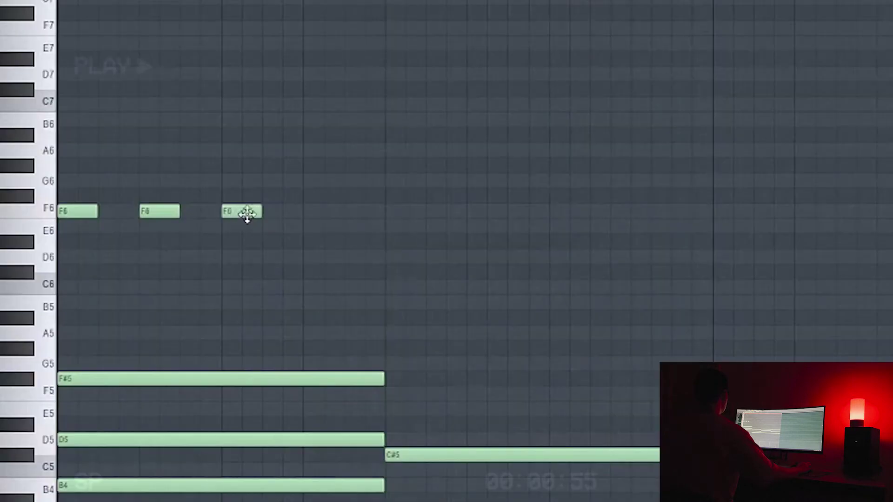
left_click_drag(124, 164, 12, 177)
left_click_drag(25, 231, 25, 231)
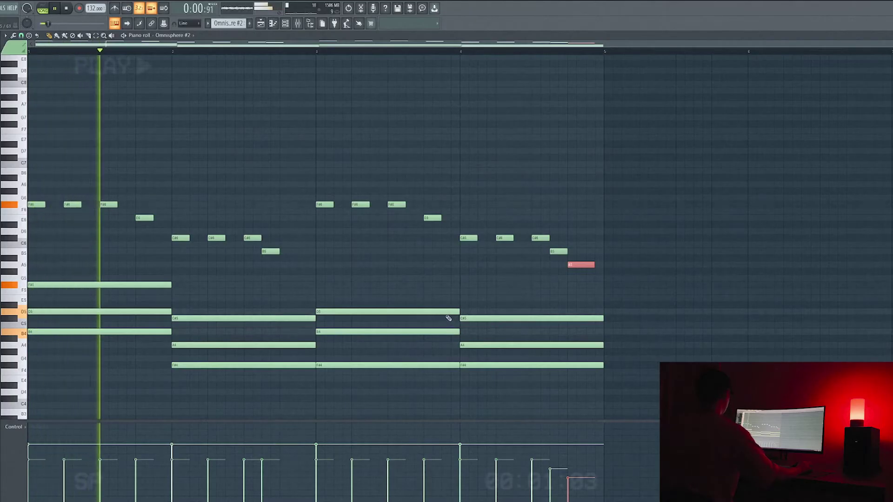
- Raise the velocity of the melody notes slightly, including the B5 note near the end of bar 4
left_click_drag(30, 168, 538, 275)
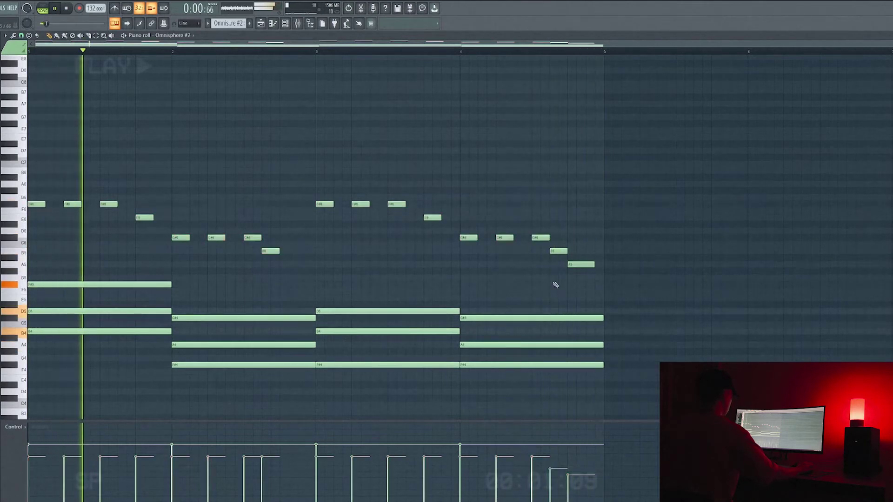
left_click(558, 251, "ctrl")
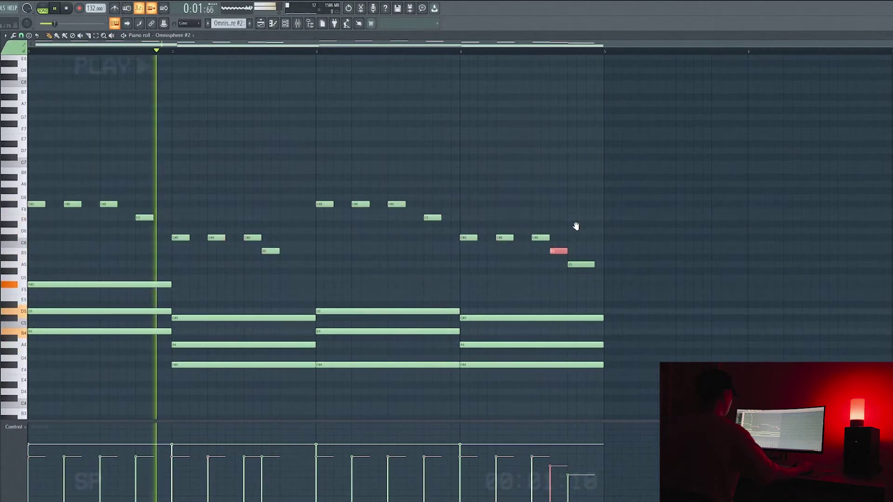
scroll(586, 223, "down", 1)
left_click(594, 221, "ctrl")
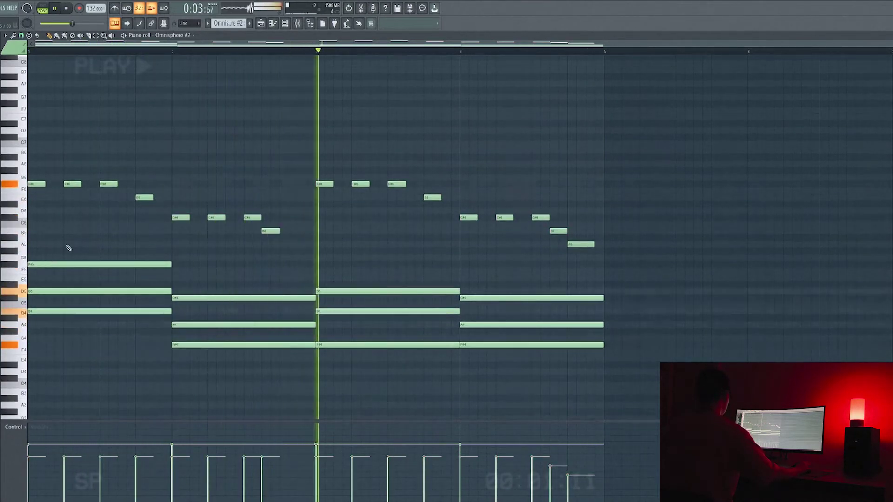
- Strum all four sustained chords with a slight start-time offset from the highest note downward, preserving the note ends
left_click_drag(67, 244, 214, 383)
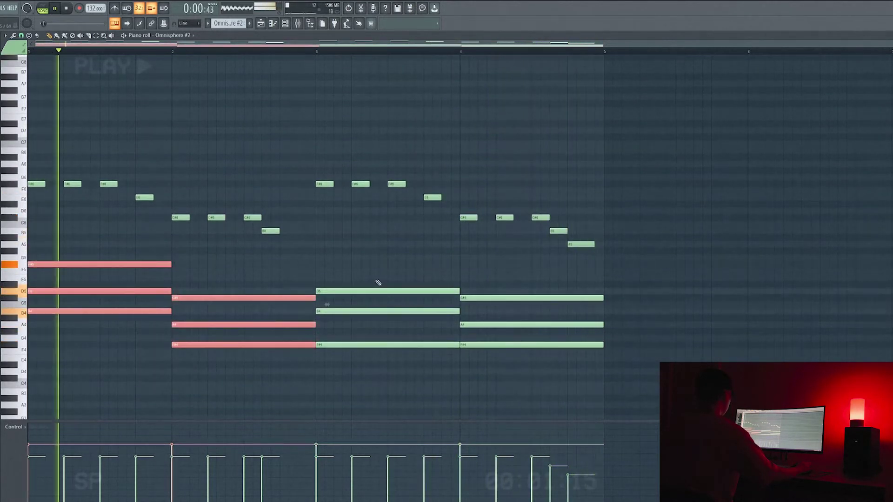
left_click_drag(377, 279, 527, 361)
key("alt+s")
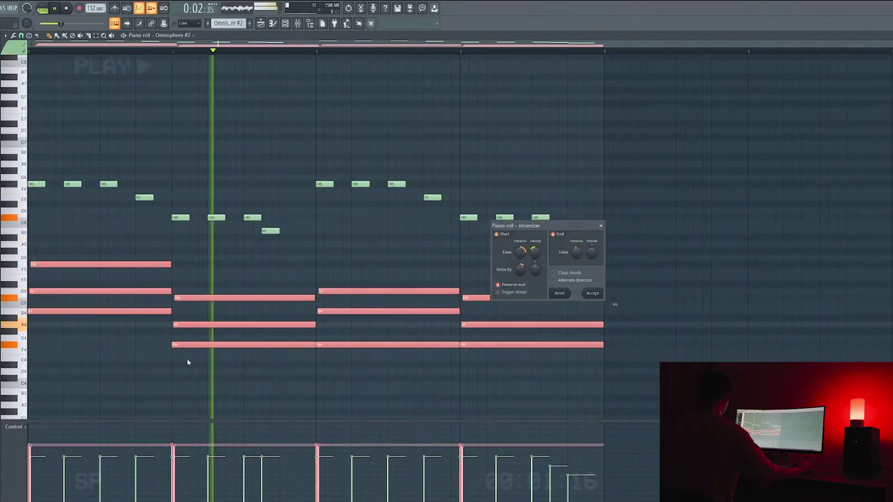
left_click_drag(519, 255, 520, 246)
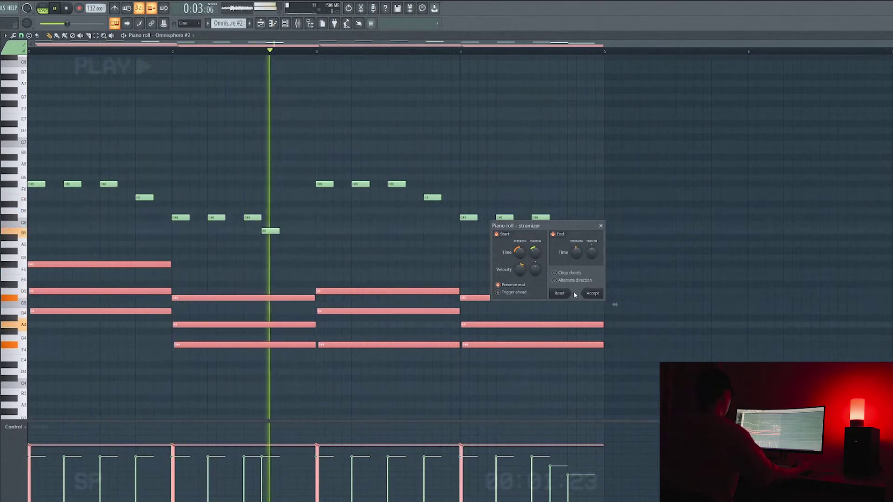
left_click(592, 293)
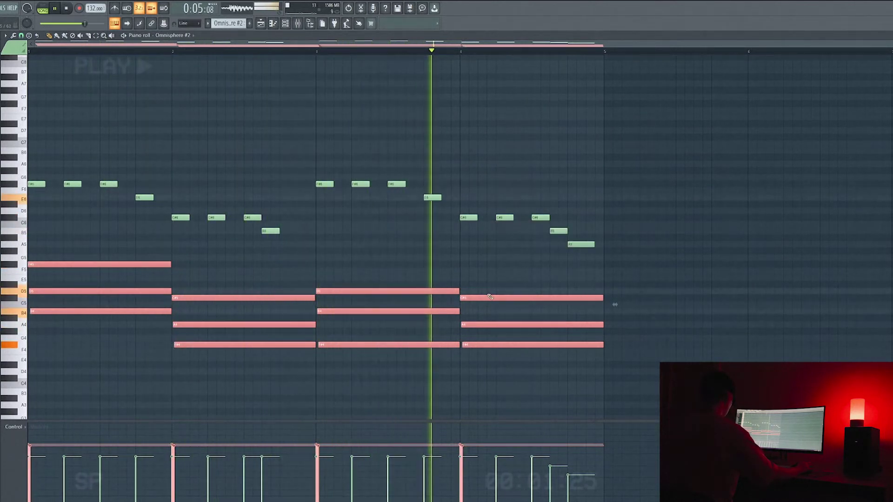
- Randomize the velocity levels of the strummed chord notes without randomizing their pattern, and deselect them
key("alt+r")
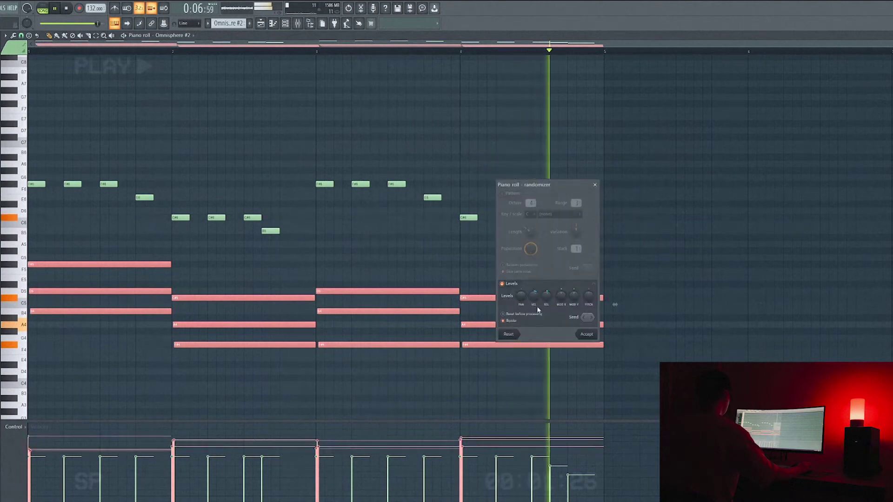
left_click(596, 335)
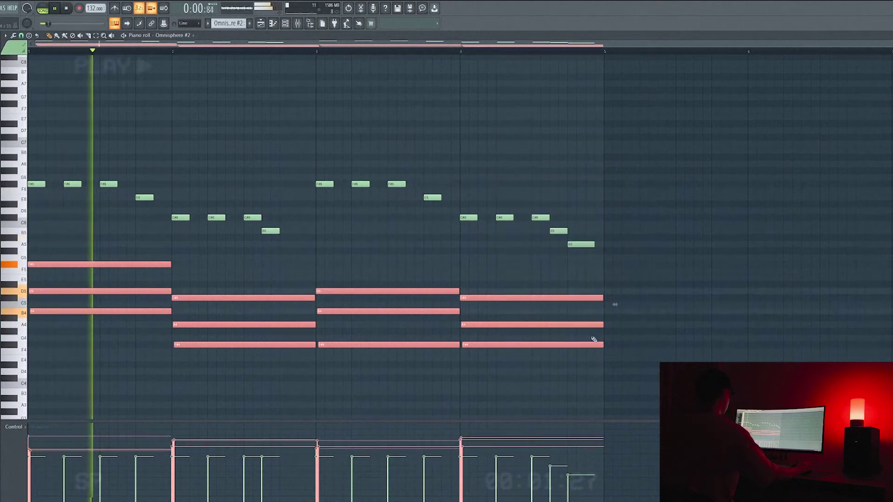
left_click(488, 267, "ctrl")
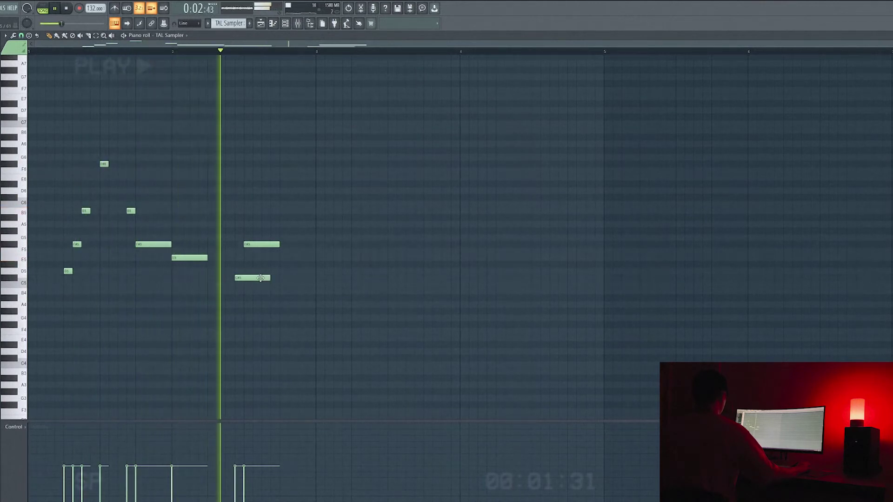
- Move the overlapping C#5 and F#5 melody notes to beats 3 and 4 of bar 2 and lengthen the preceding E5 note to two beats
left_click_drag(253, 278, 272, 278)
left_click_drag(271, 244, 307, 245)
left_click_drag(195, 243, 217, 266)
right_click(232, 265)
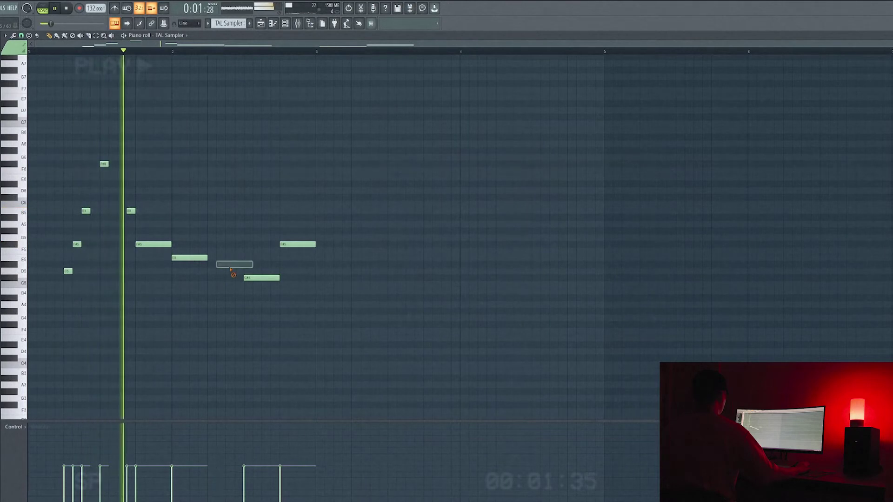
left_click_drag(204, 235, 243, 259)
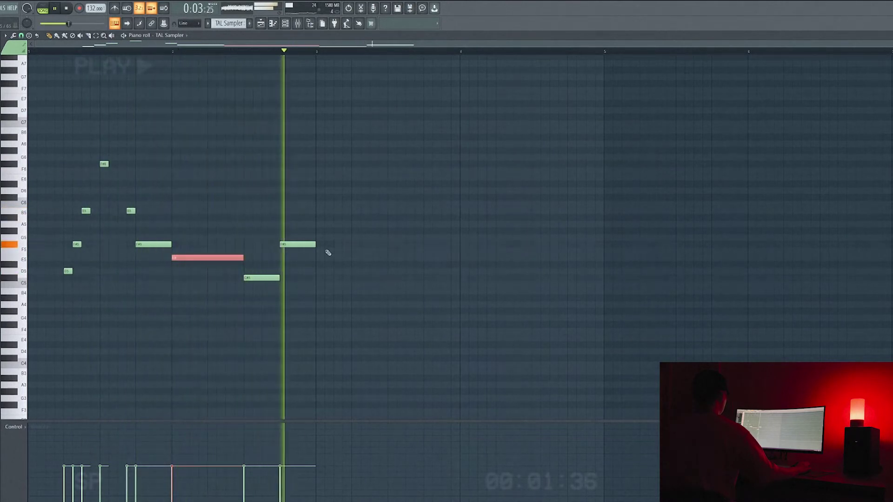
- Duplicate the whole two-bar melody into bars 3 and 4, deselect it, and adjust the held E5 note in bar 4
key("ctrl+a")
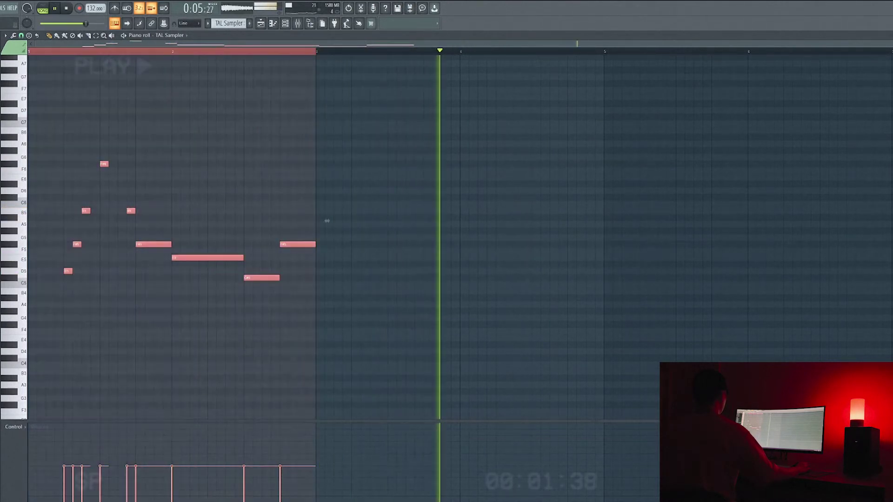
key("ctrl+b")
key("ctrl+d")
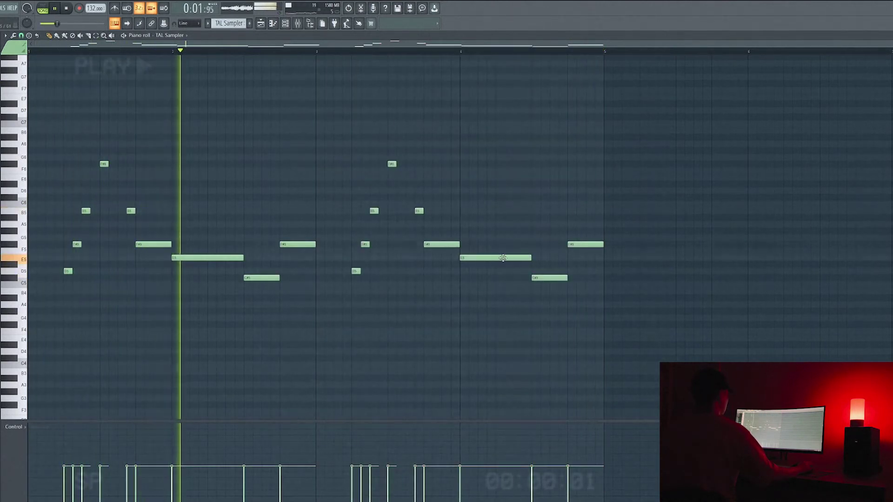
left_click_drag(503, 259, 547, 259)
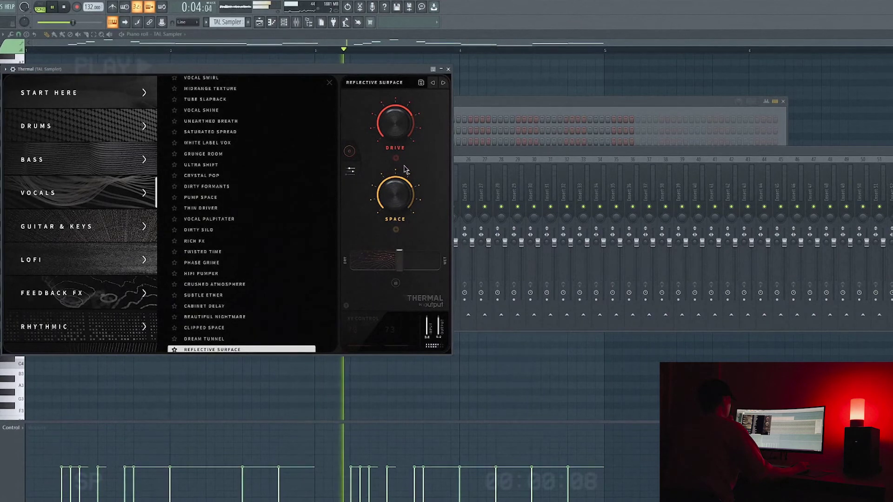
- Shift the dry/wet mix of Thermal's Reflective Surface preset slightly toward wet
mouse_move(396, 127)
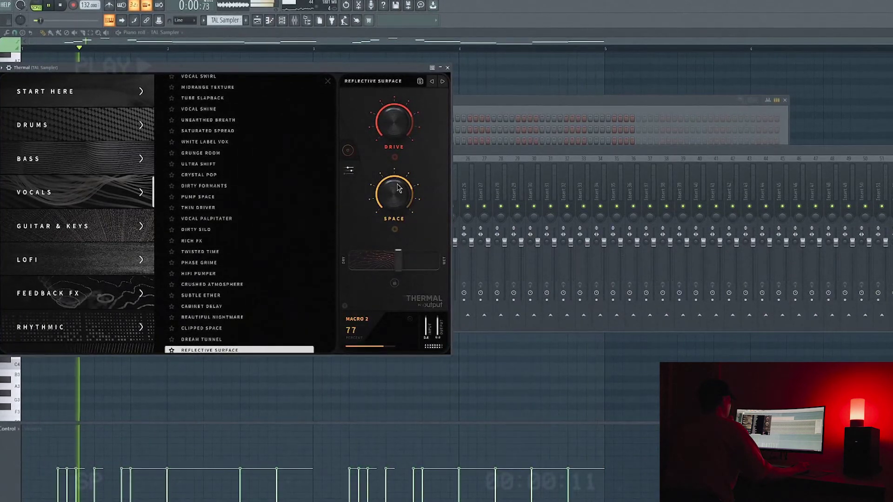
left_click_drag(398, 260, 416, 269)
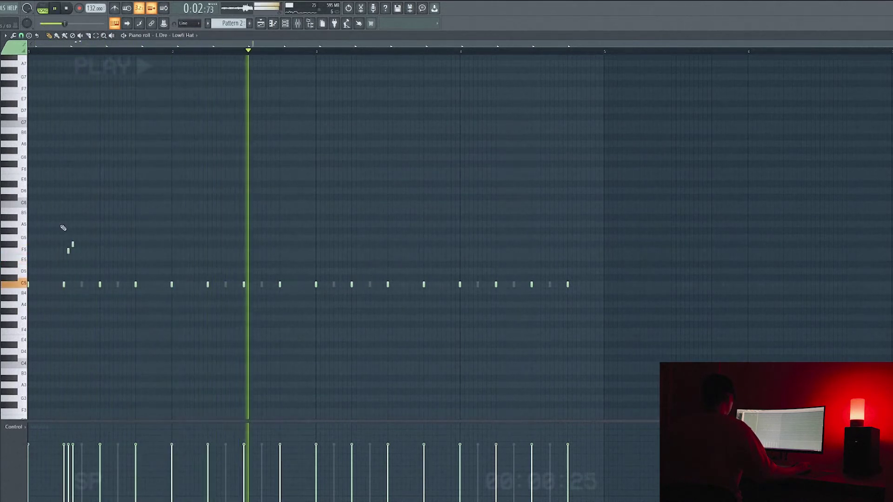
- Copy the two-note F5 and F#5 hi-hat roll from beat 2 of bar 1 to beat 2 of bar 3
left_click_drag(61, 226, 356, 252)
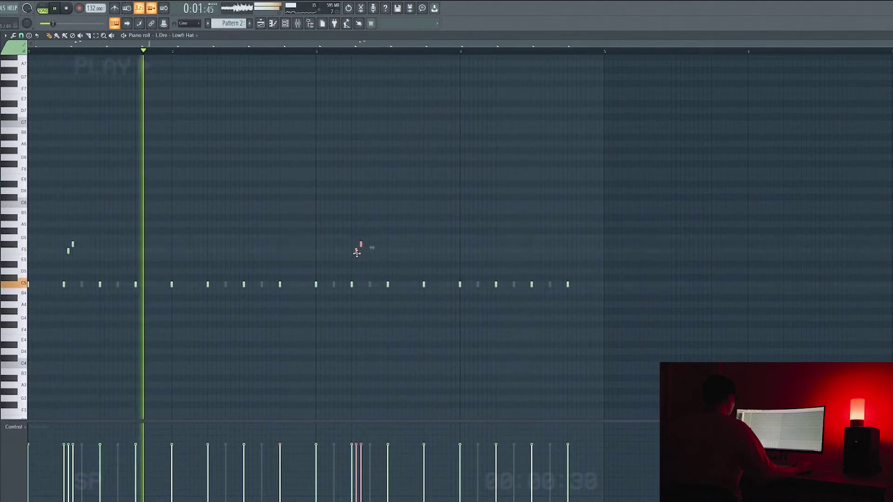
left_click(383, 325, "ctrl")
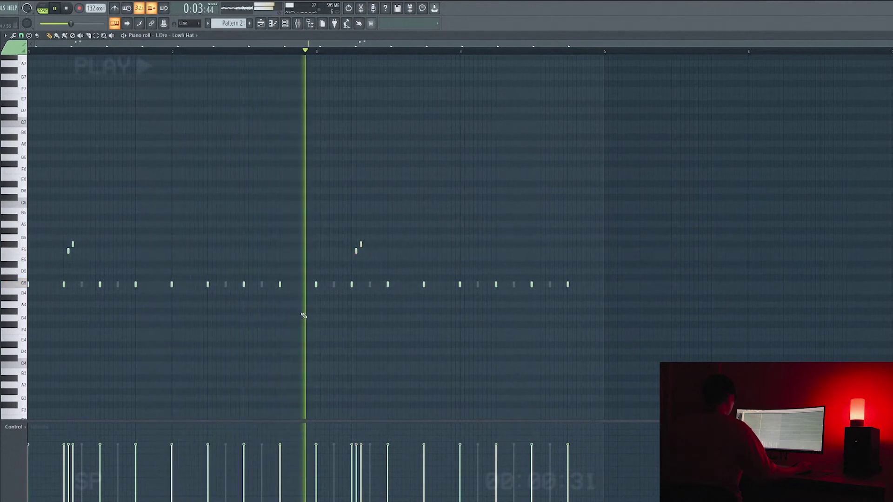
left_click(284, 285)
left_click_drag(286, 288, 289, 289)
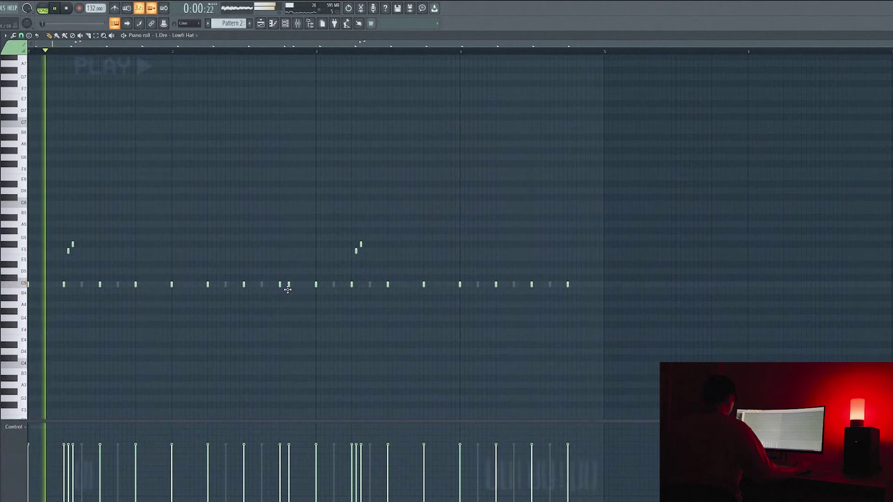
left_click(298, 287)
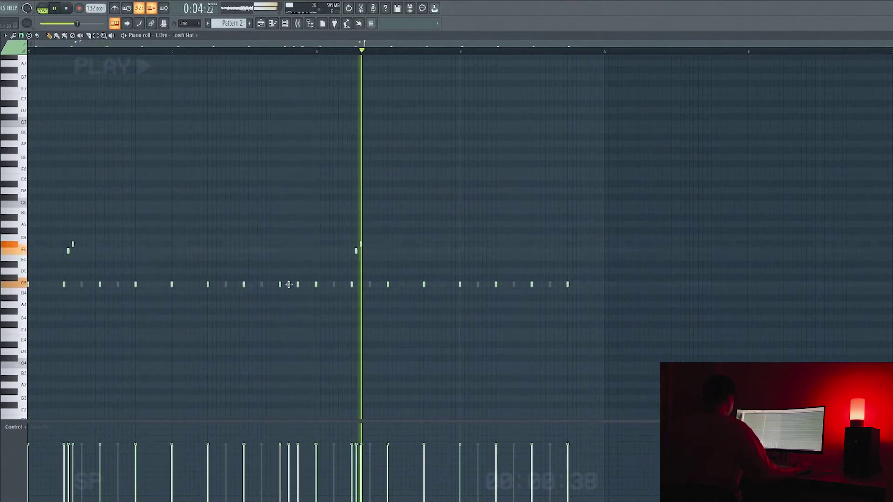
mouse_move(288, 286)
left_mouse_down()
mouse_move(290, 307)
mouse_move(301, 313)
left_mouse_up()
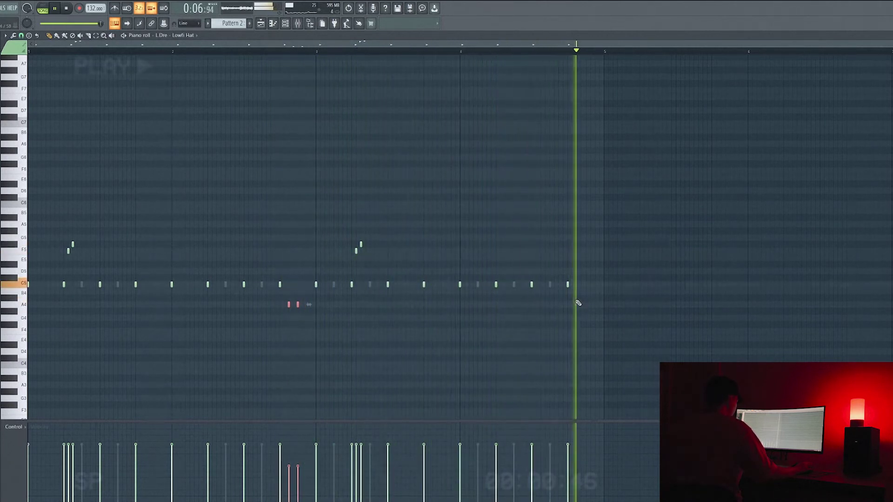
left_click(577, 305)
right_click(577, 306)
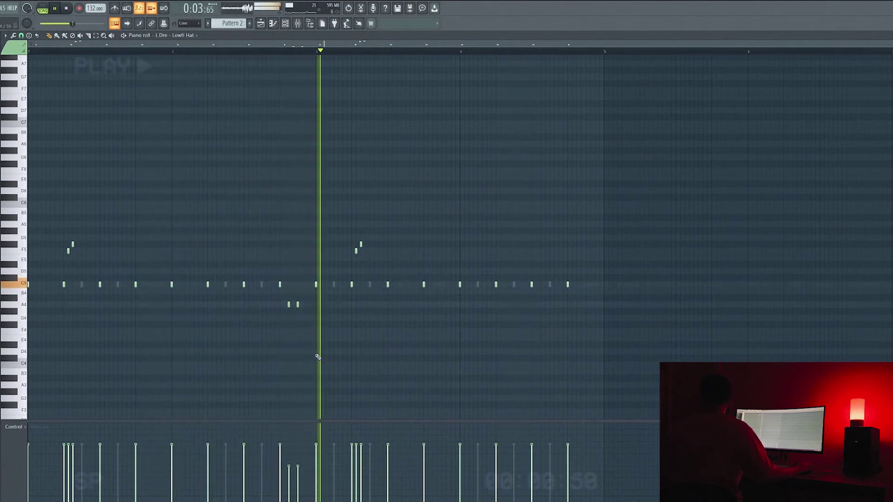
right_click(298, 305)
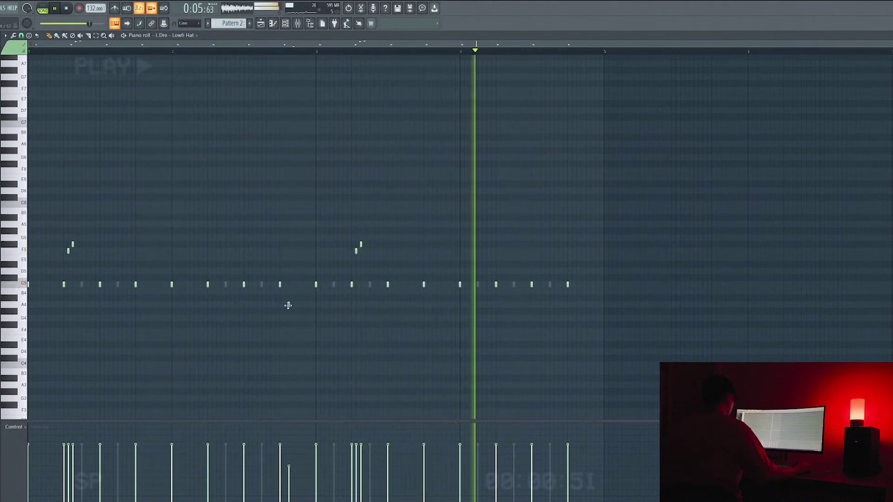
right_click(288, 305)
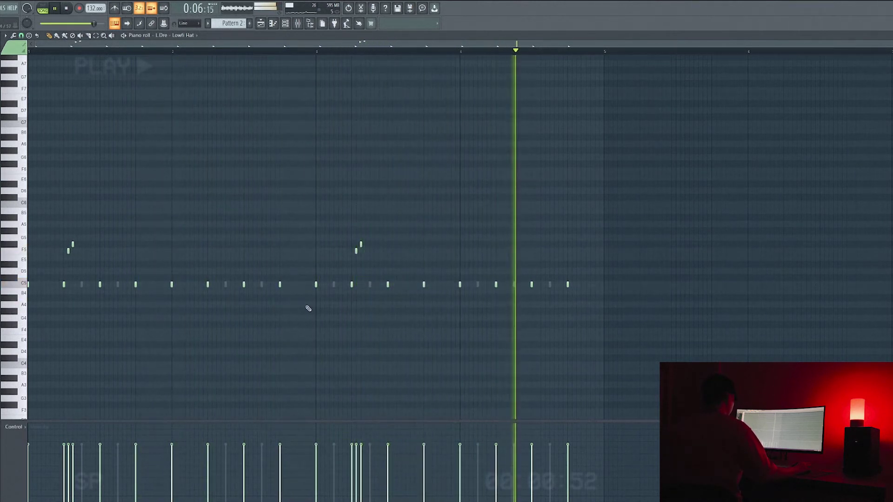
- Add two A#4 hi-hat notes near the end of bar 4 and align them with the two sixteenth steps following beat 4
left_click(581, 298)
left_click(591, 298)
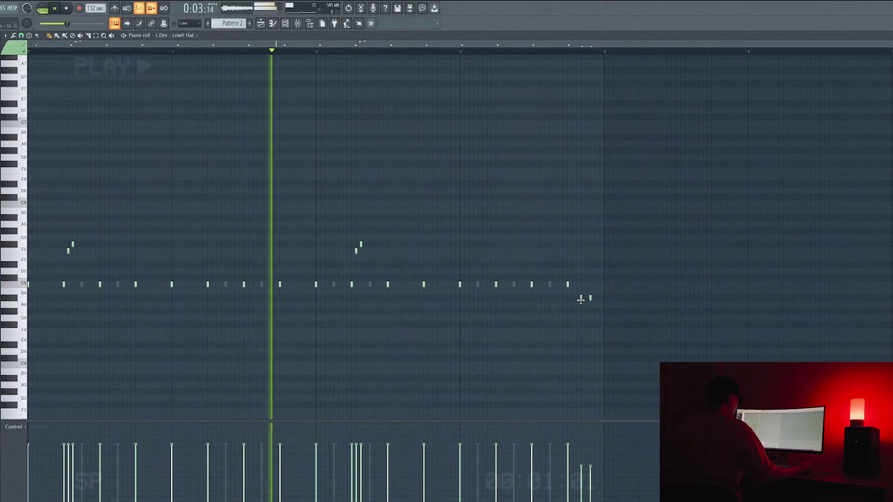
left_click_drag(580, 300, 586, 300)
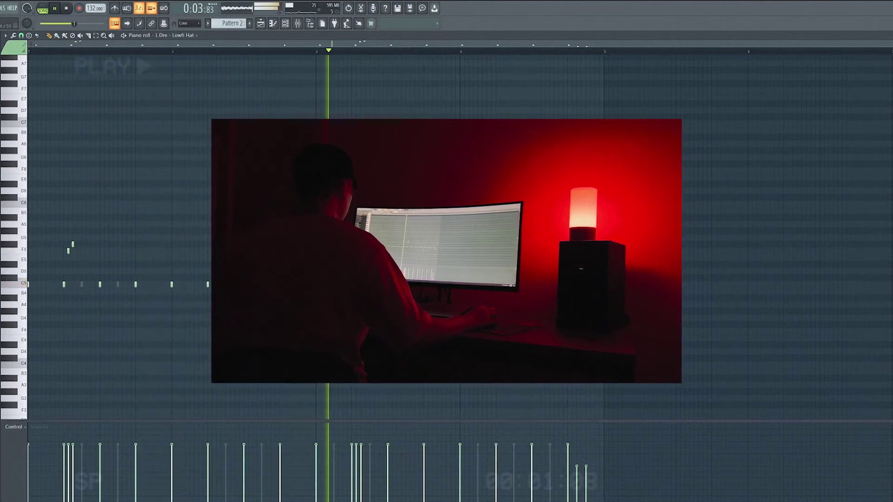
- Copy the Pattern 2 and Bass 6 (C) clips in the playlist so they also cover bars 25 to 28
scroll(447, 330, "down", 1)
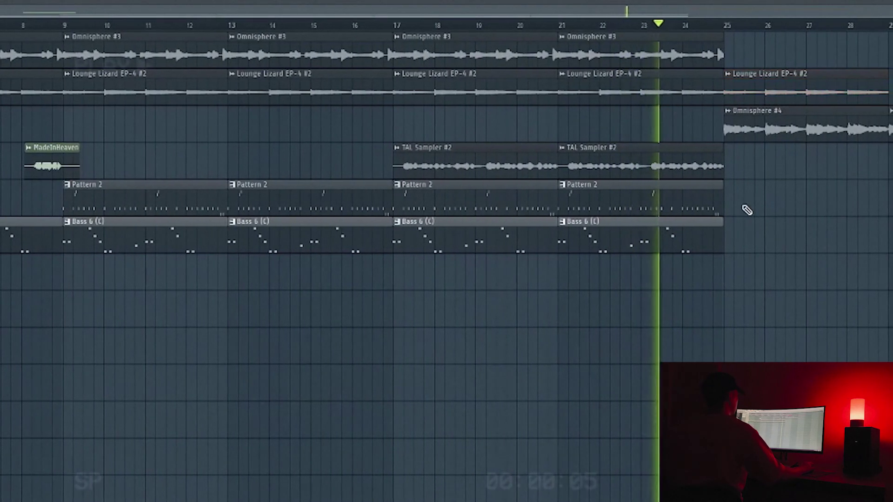
left_click_drag(743, 209, 834, 201)
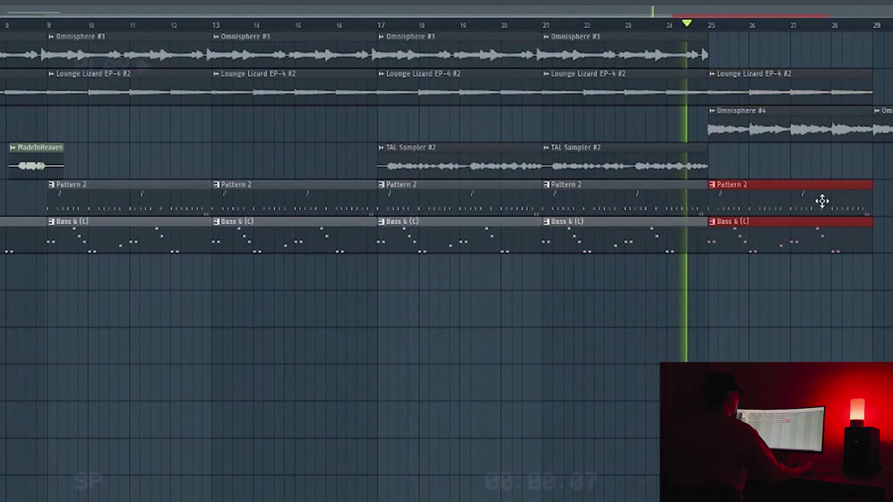